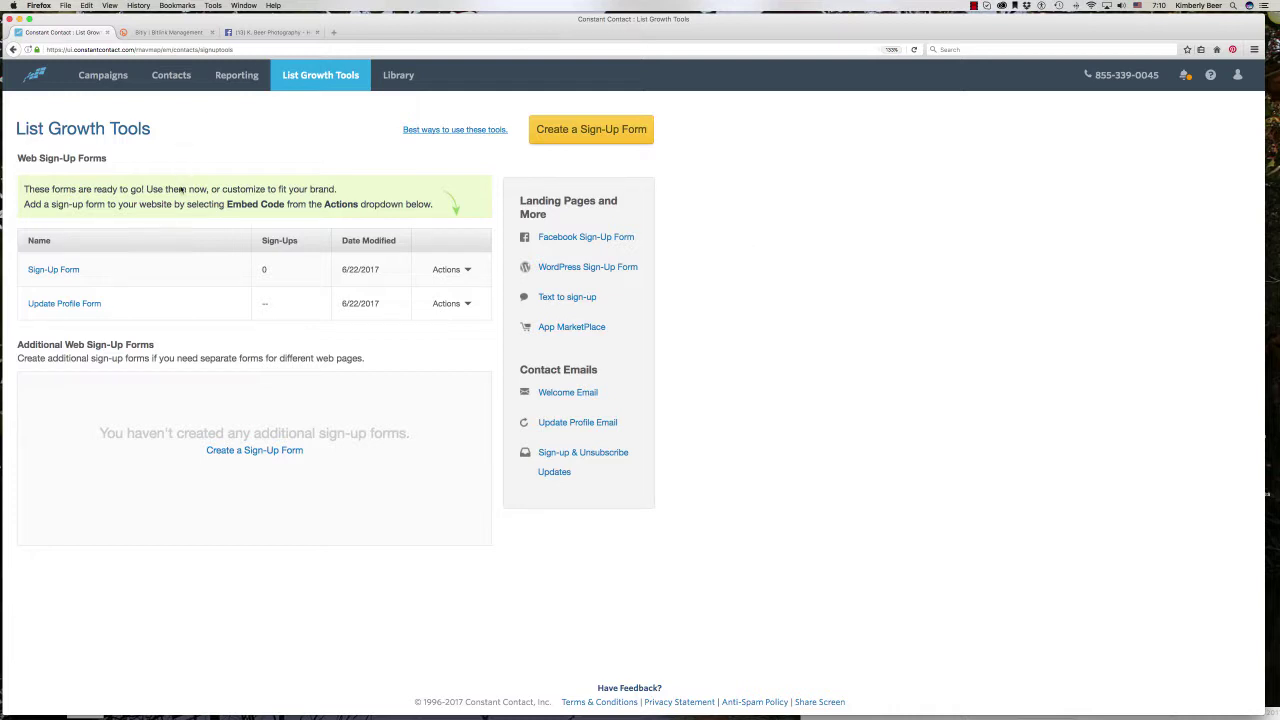
# Step: Open the share URL of the default web Sign-Up Form and copy the full link
pyautogui.click(447, 270)
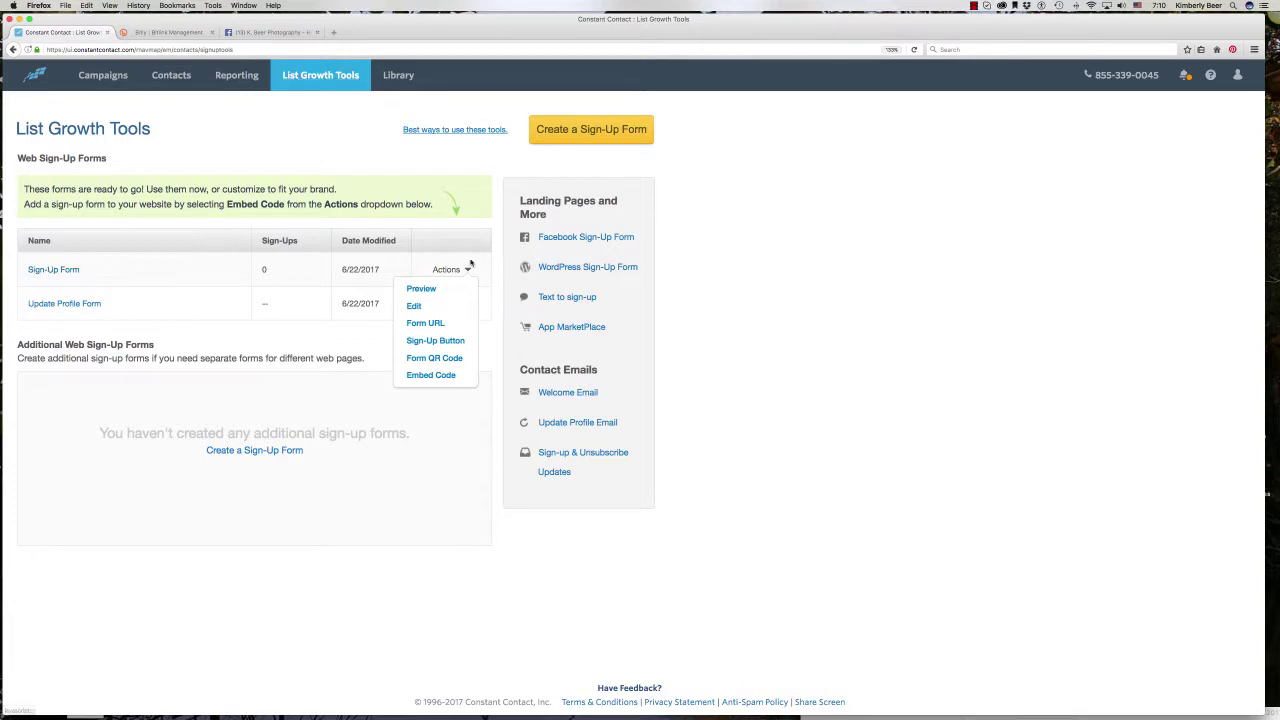
pyautogui.click(425, 325)
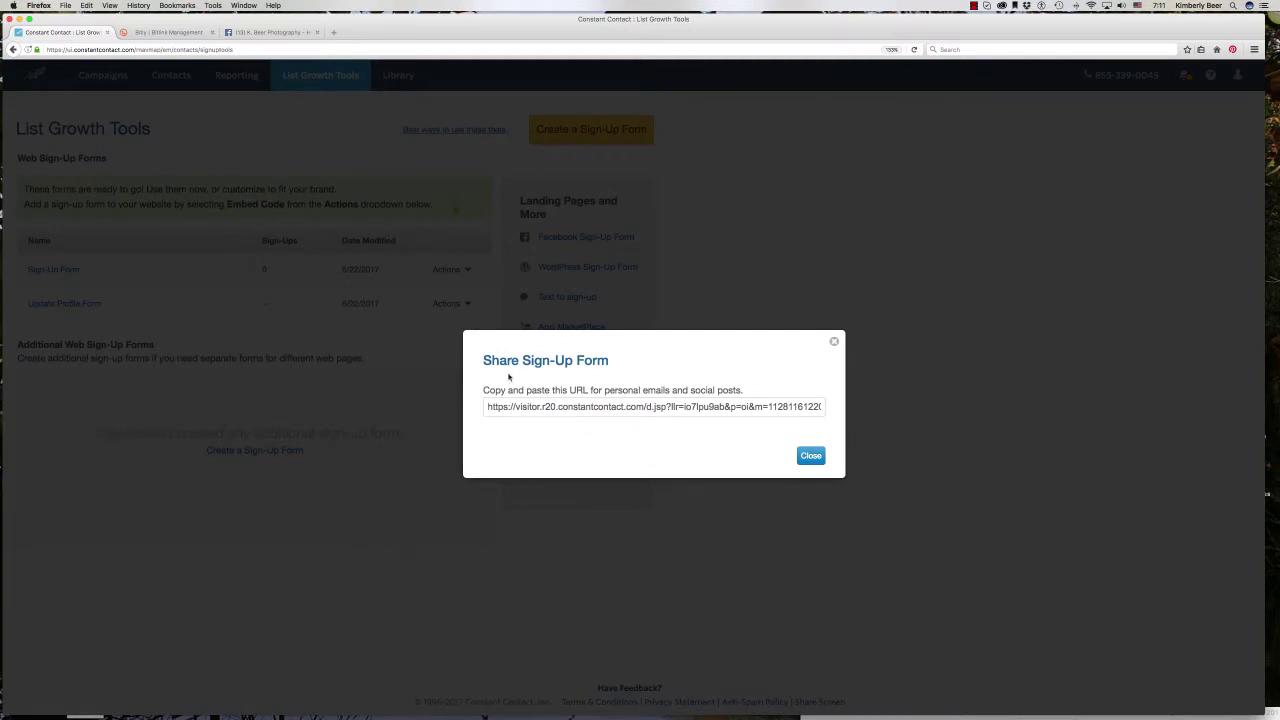
pyautogui.click(520, 407)
pyautogui.rightClick(518, 407)
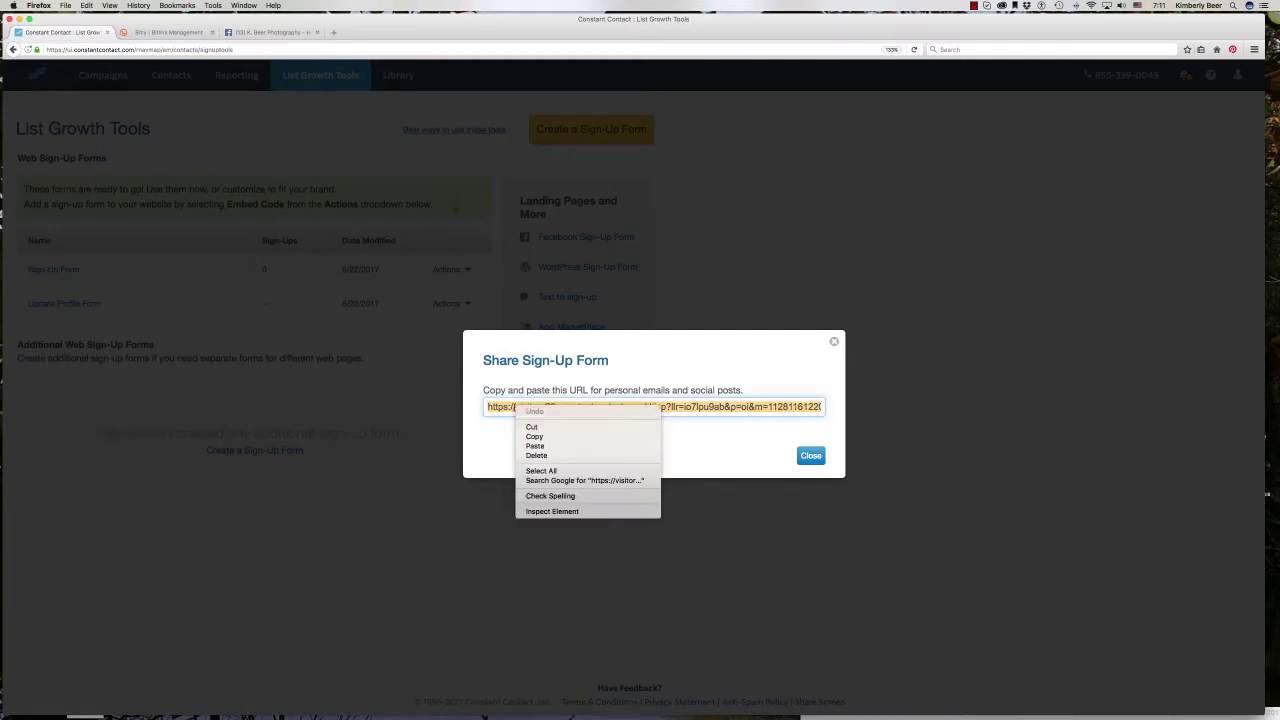
pyautogui.click(530, 431)
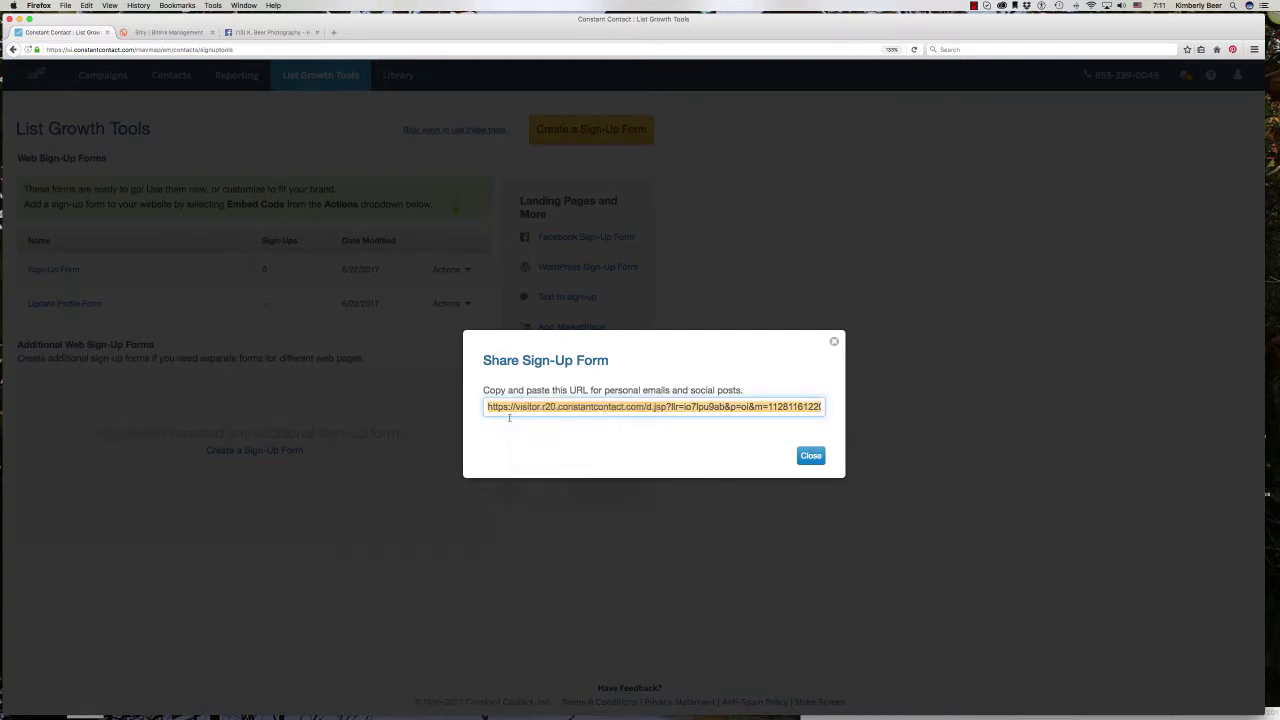
# Step: Open the copied sign-up form URL in a new browser tab to view the public form
pyautogui.click(335, 35)
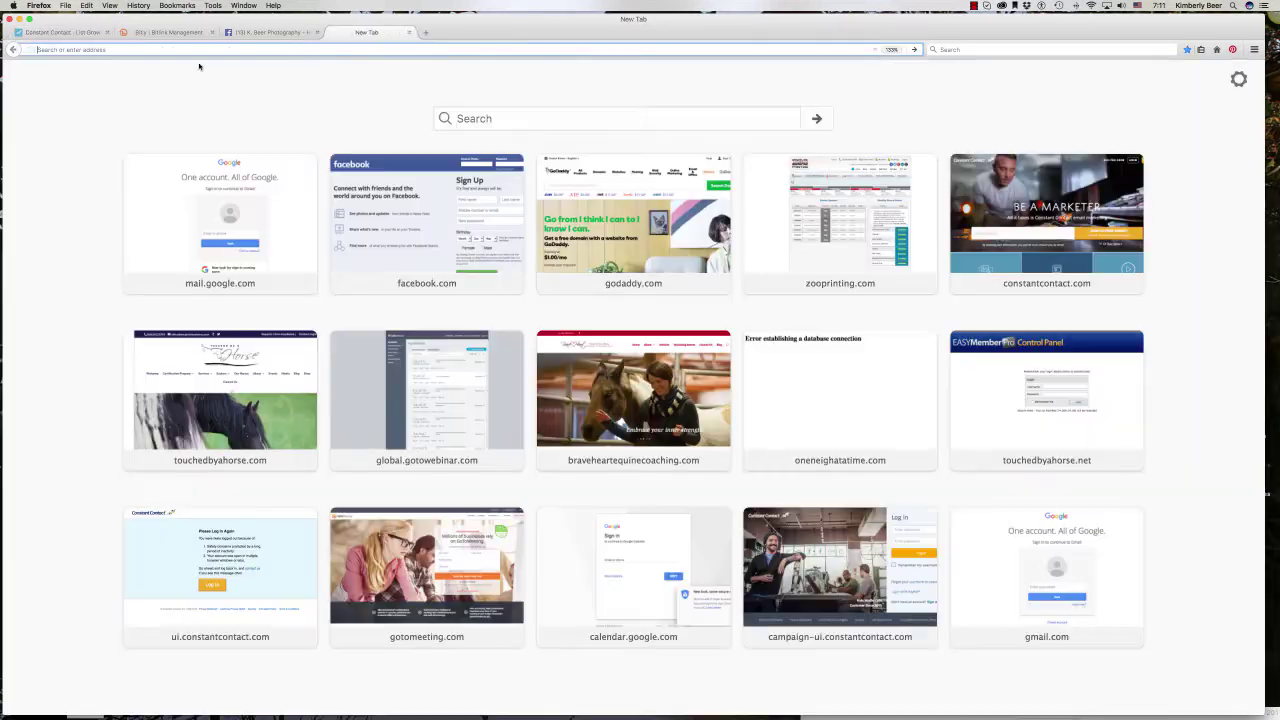
pyautogui.rightClick(130, 49)
pyautogui.click(150, 100)
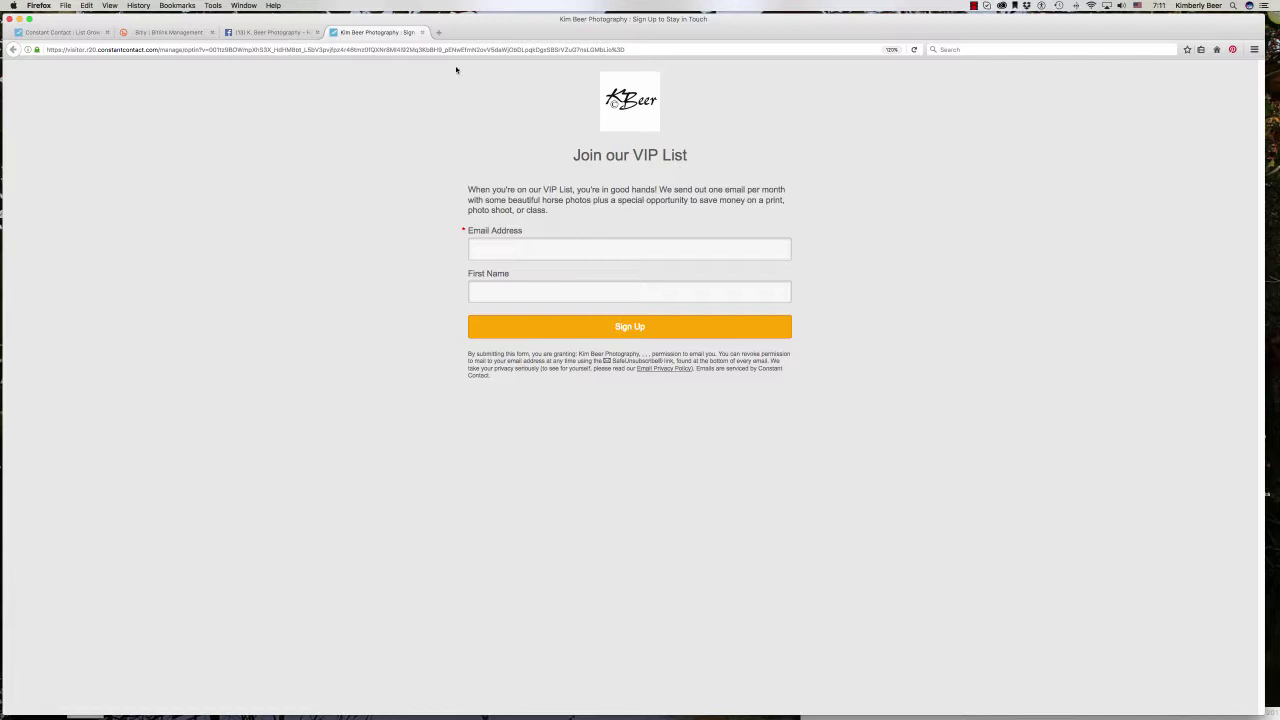
# Step: Switch to Bitly and create a new bitlink from the copied sign-up form URL
pyautogui.click(157, 33)
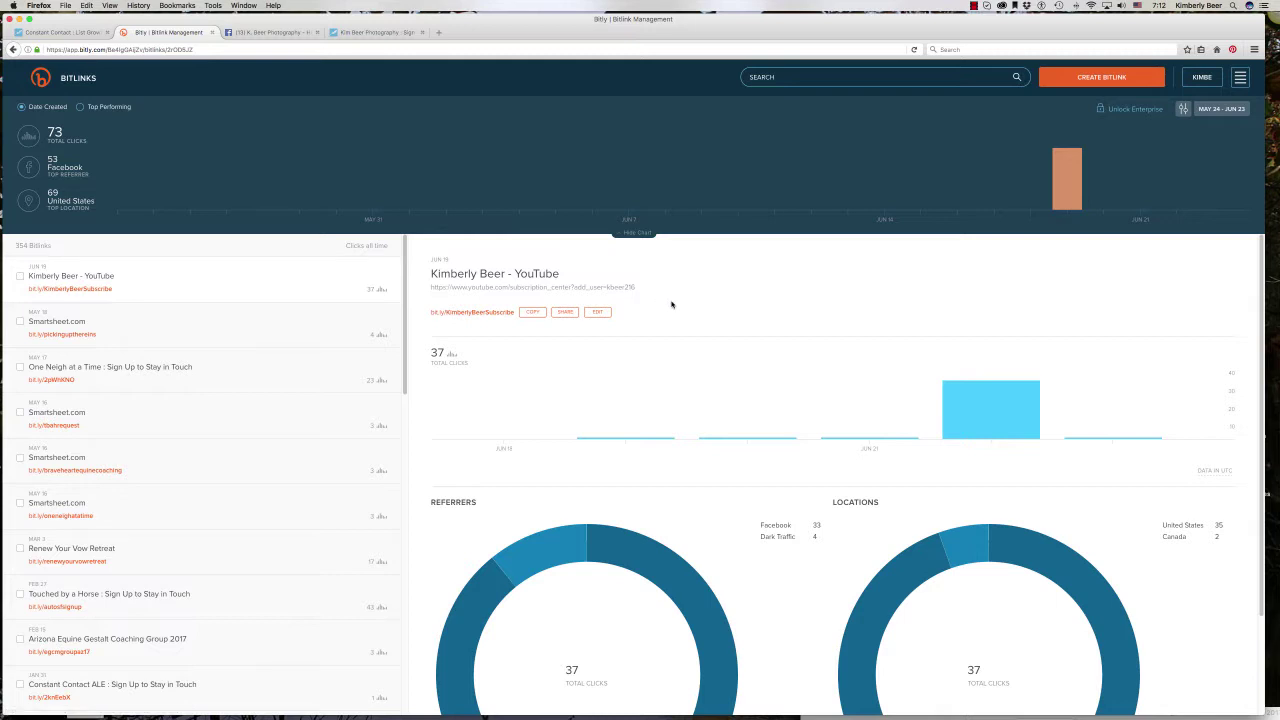
pyautogui.click(1078, 80)
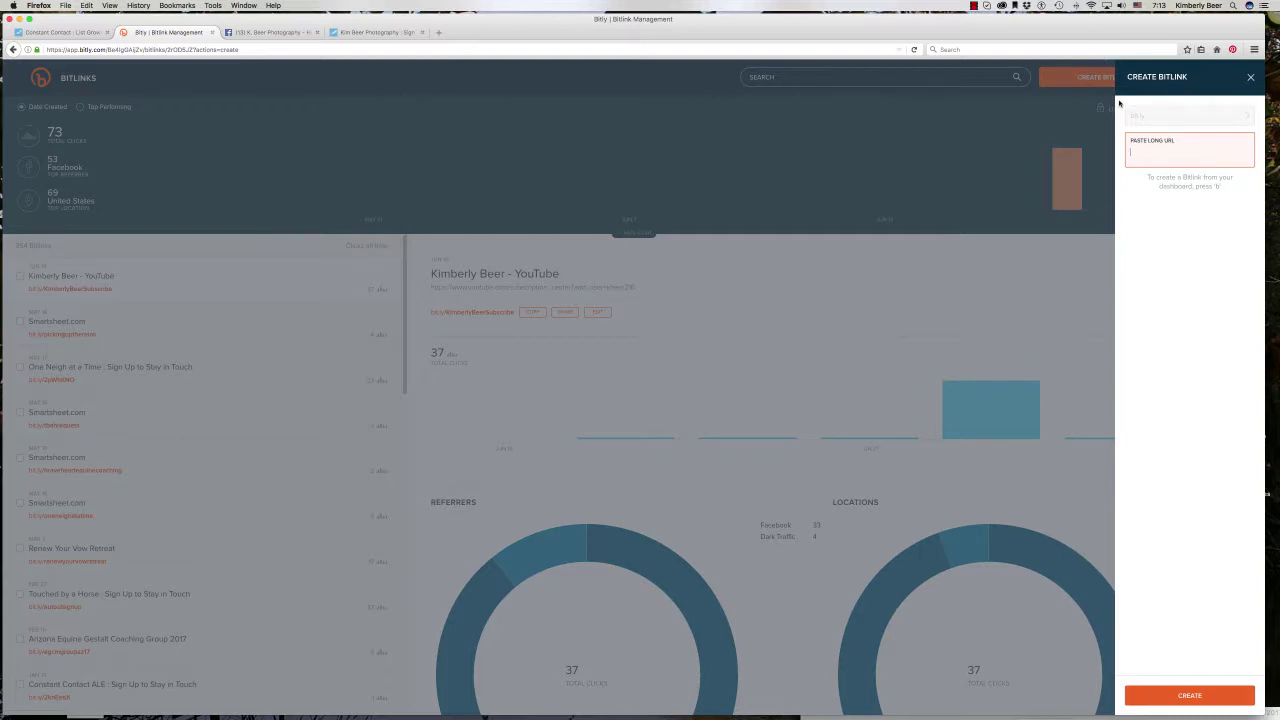
pyautogui.rightClick(1137, 150)
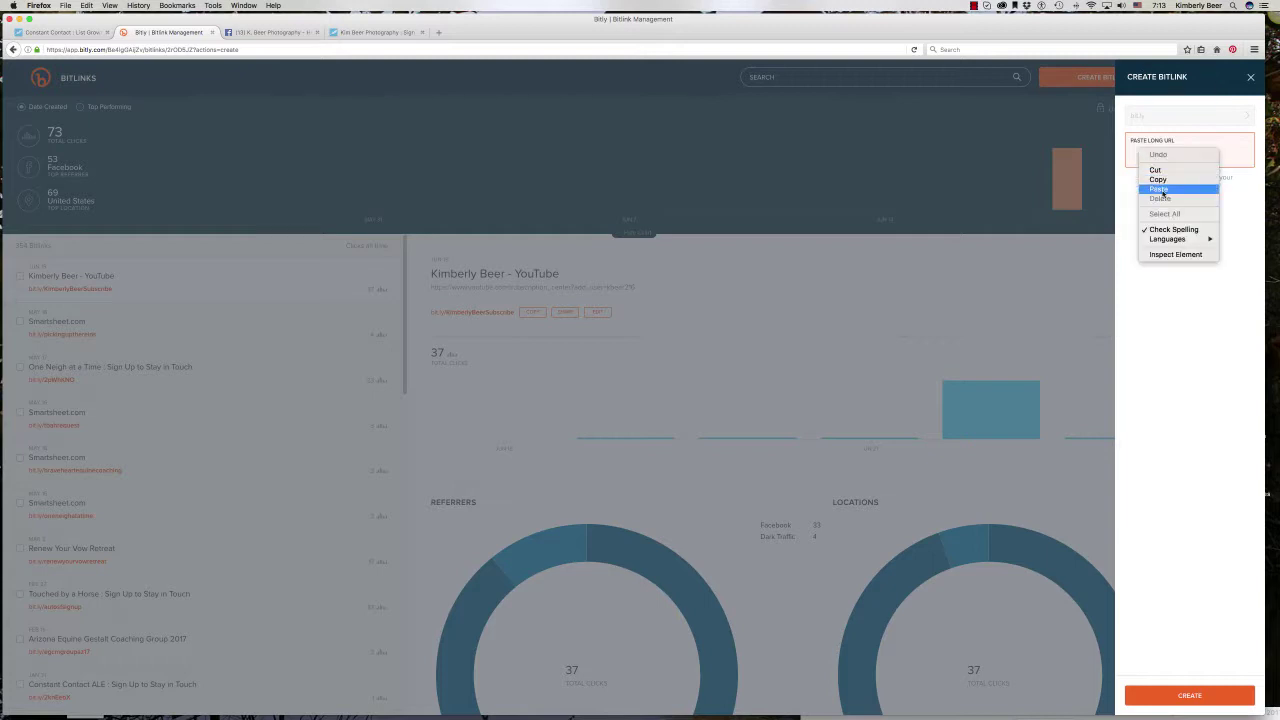
pyautogui.click(1160, 190)
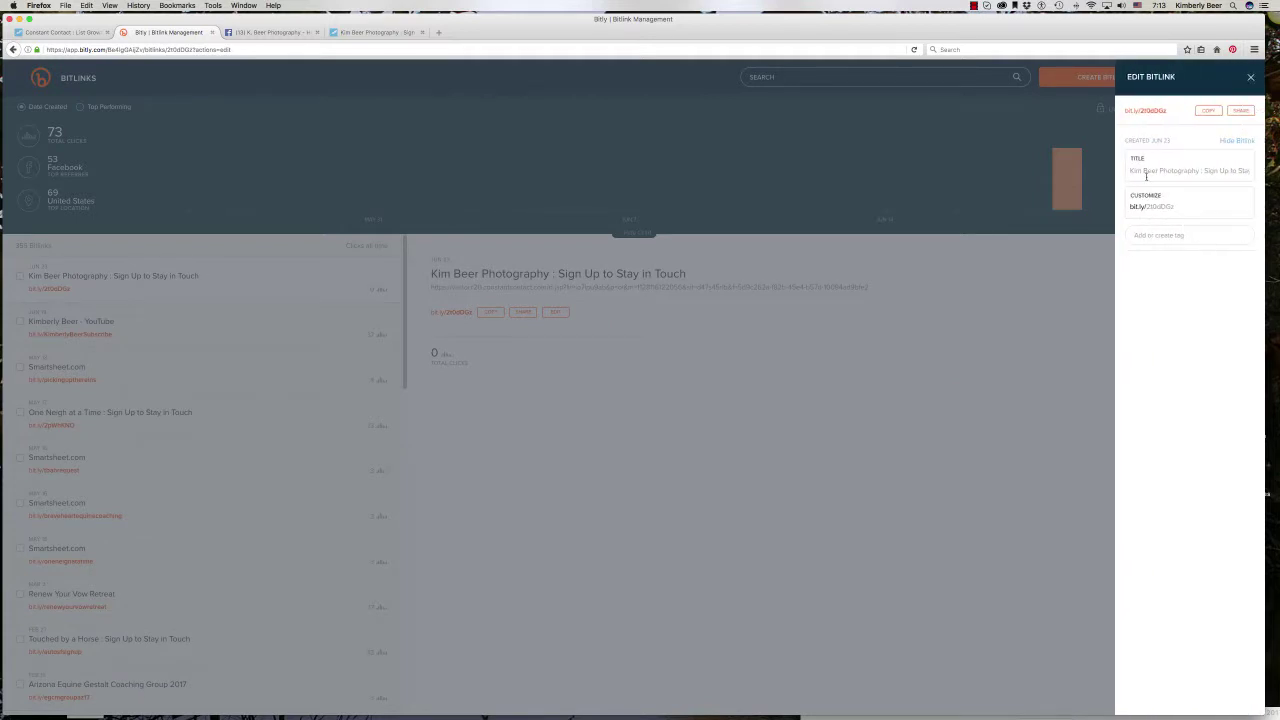
# Step: Customize the new bitlink's ending to KBeerPhotoSignUp, save it and close the bitlink editor
pyautogui.doubleClick(1150, 207)
pyautogui.moveTo(1176, 207); pyautogui.dragTo(1146, 207)
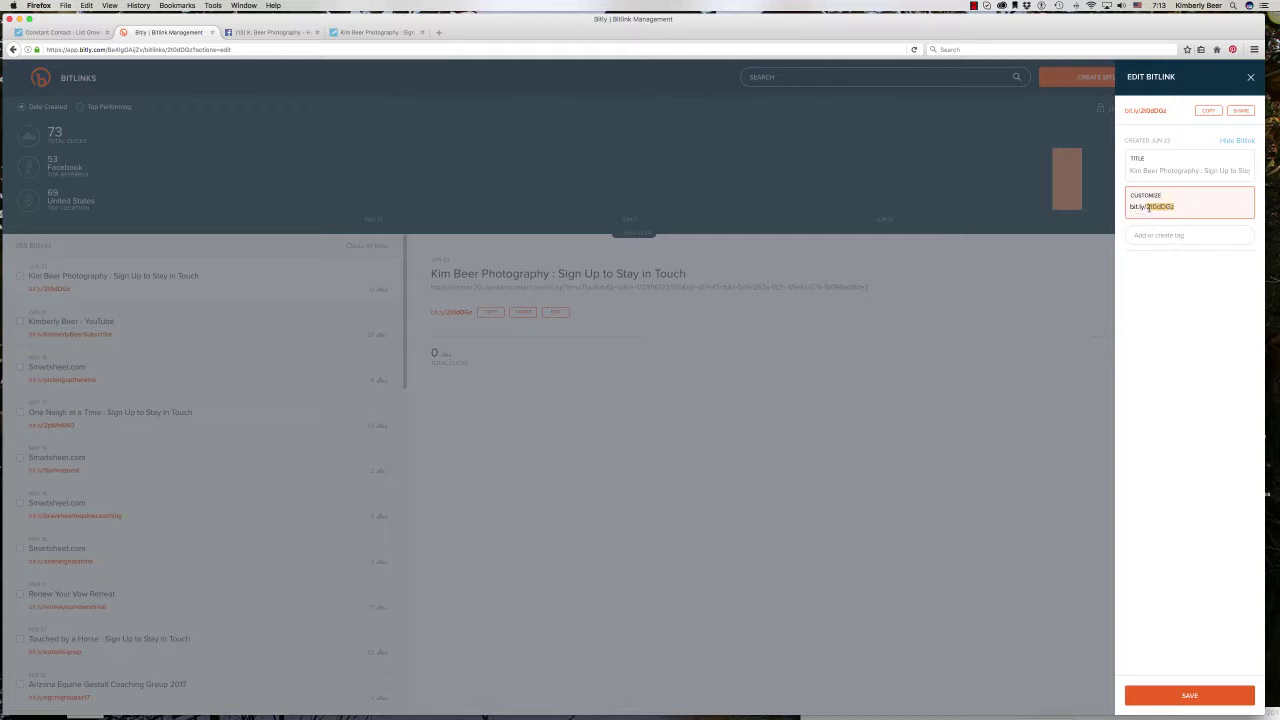
pyautogui.press('BackSpace')
pyautogui.write('KBeerPhotoSignUp')
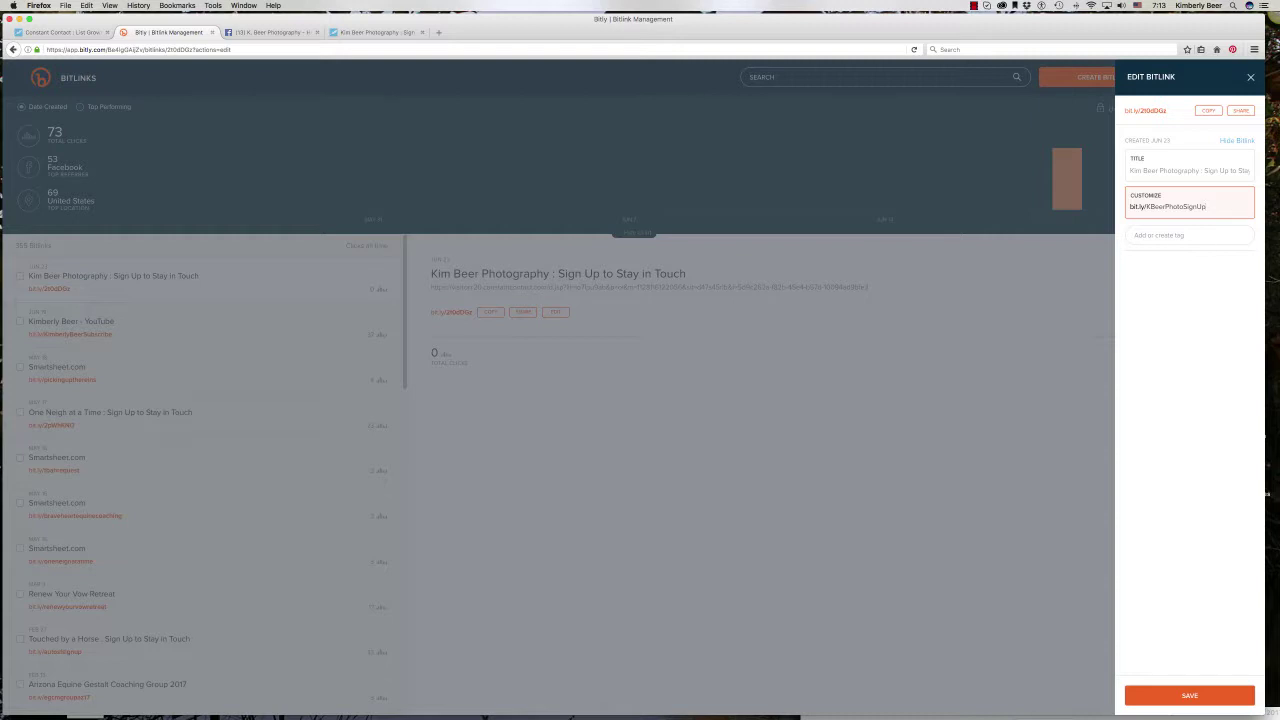
pyautogui.click(1162, 698)
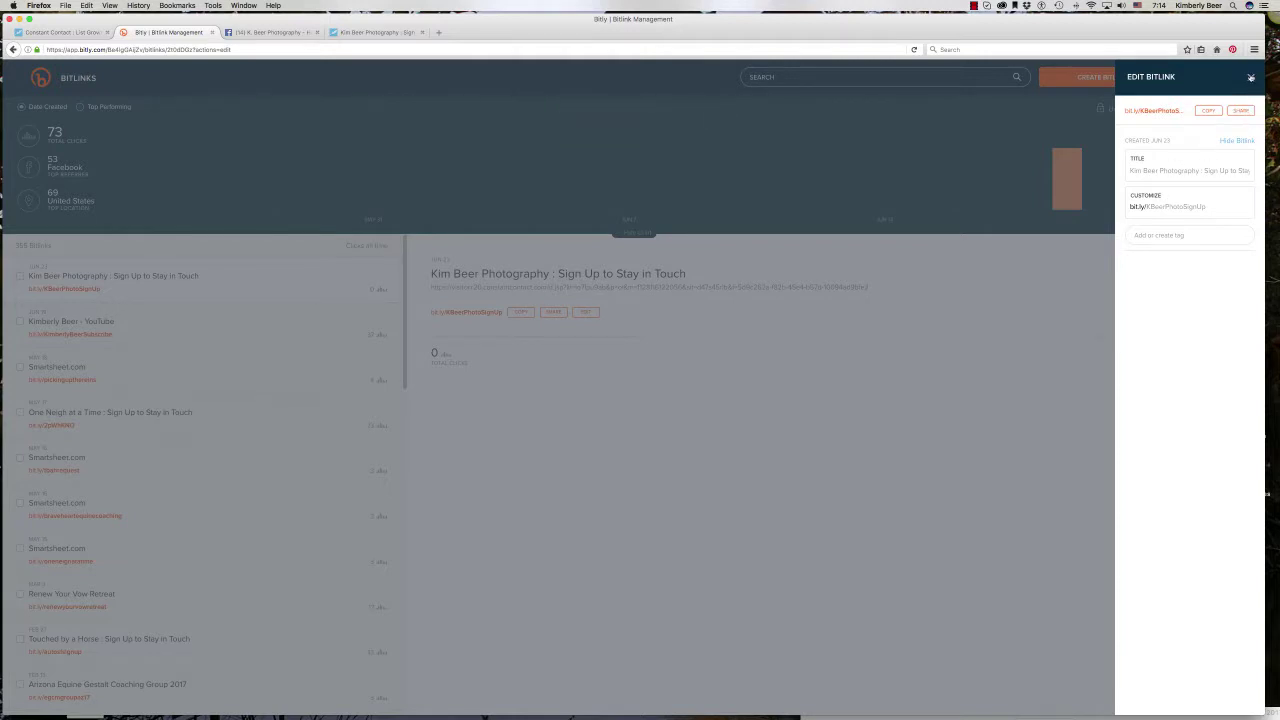
pyautogui.click(1250, 77)
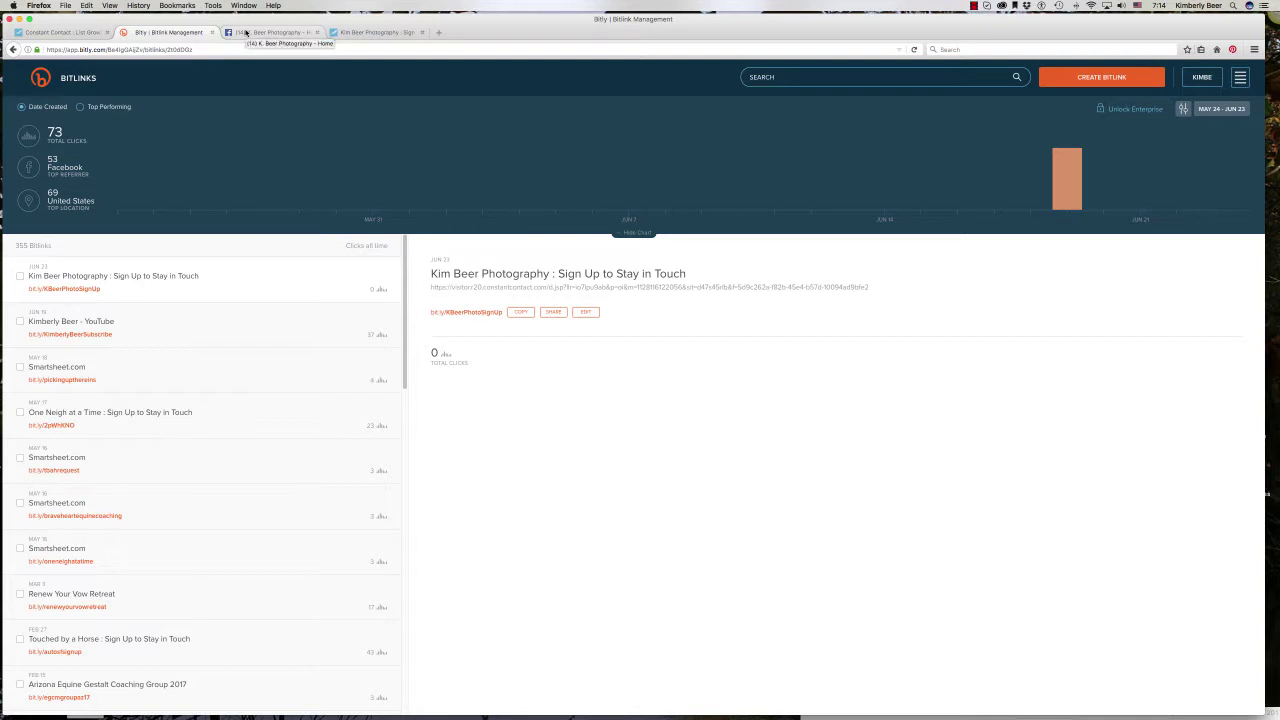
# Step: Copy the customized sign-up bitlink and test it by loading it in a new browser tab
pyautogui.click(520, 312)
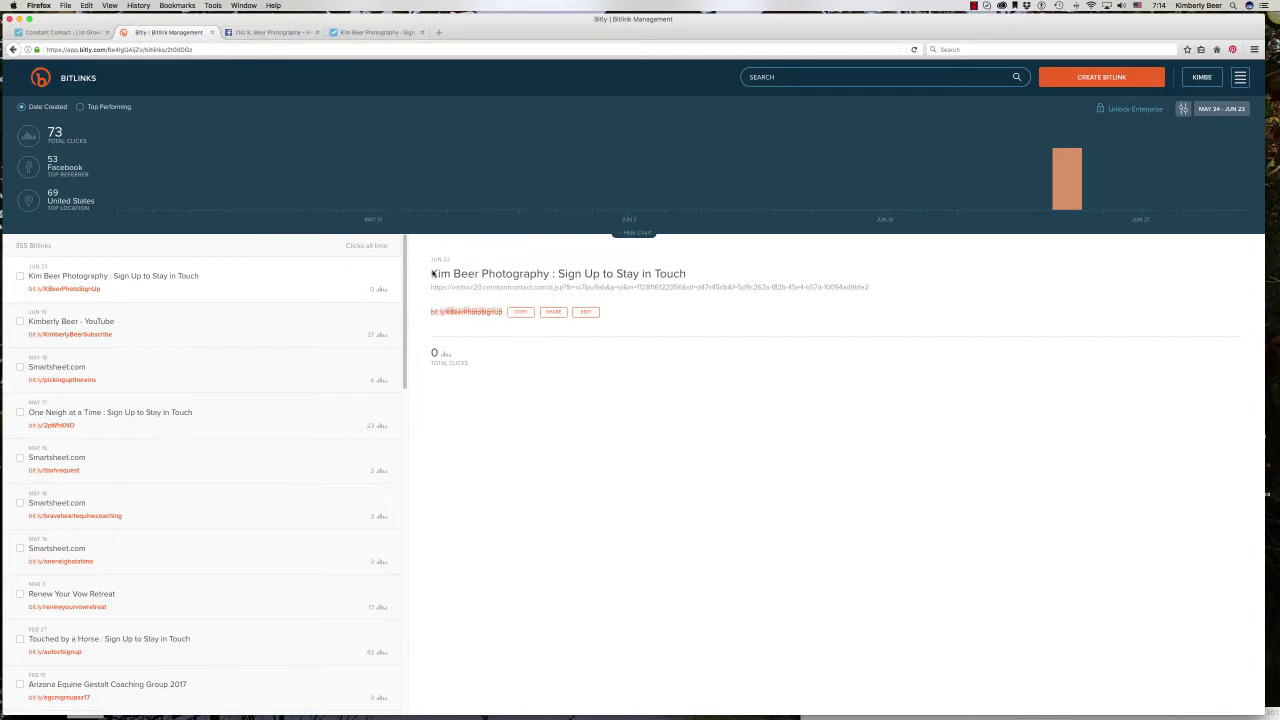
pyautogui.click(386, 32)
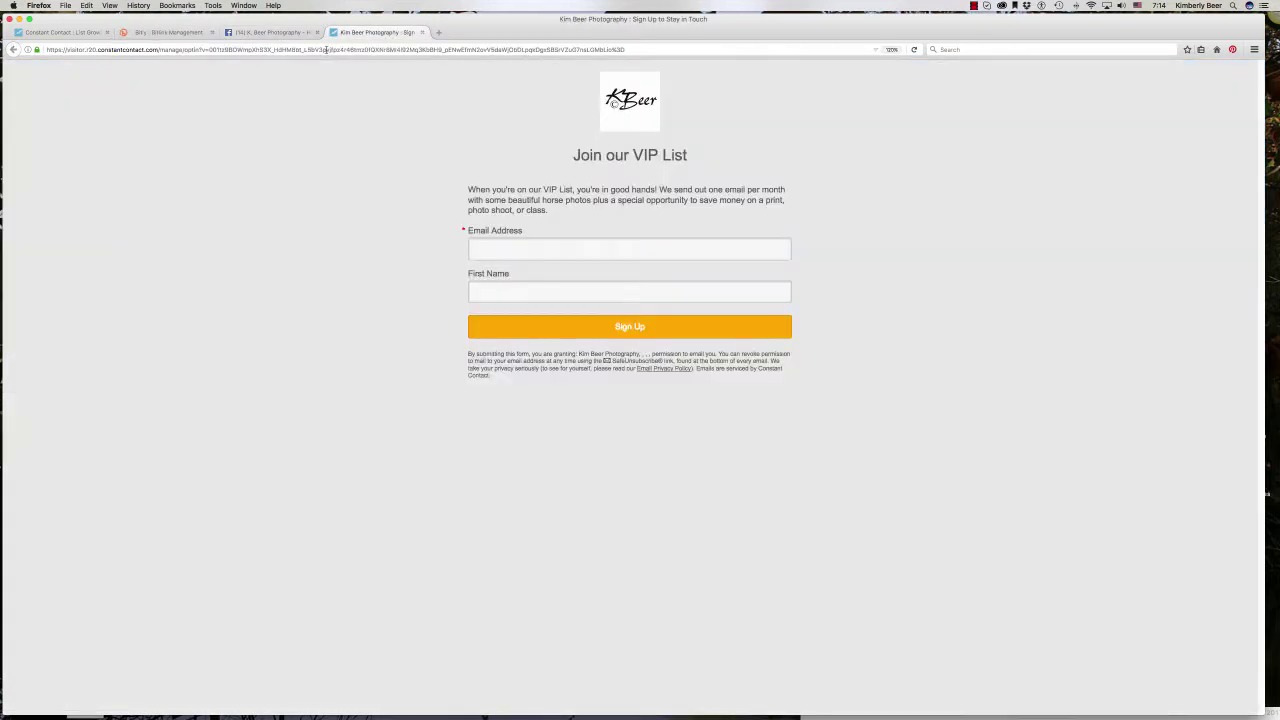
pyautogui.click(326, 49)
pyautogui.click(440, 32)
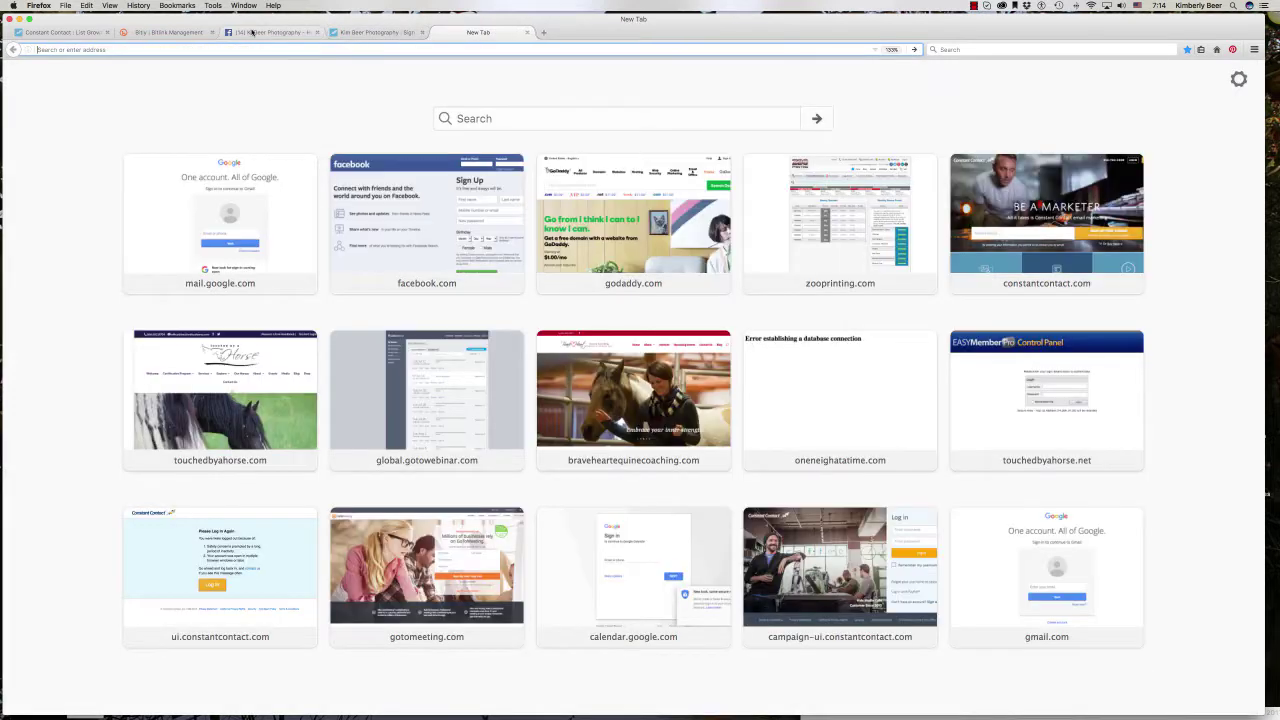
pyautogui.rightClick(62, 50)
pyautogui.click(77, 98)
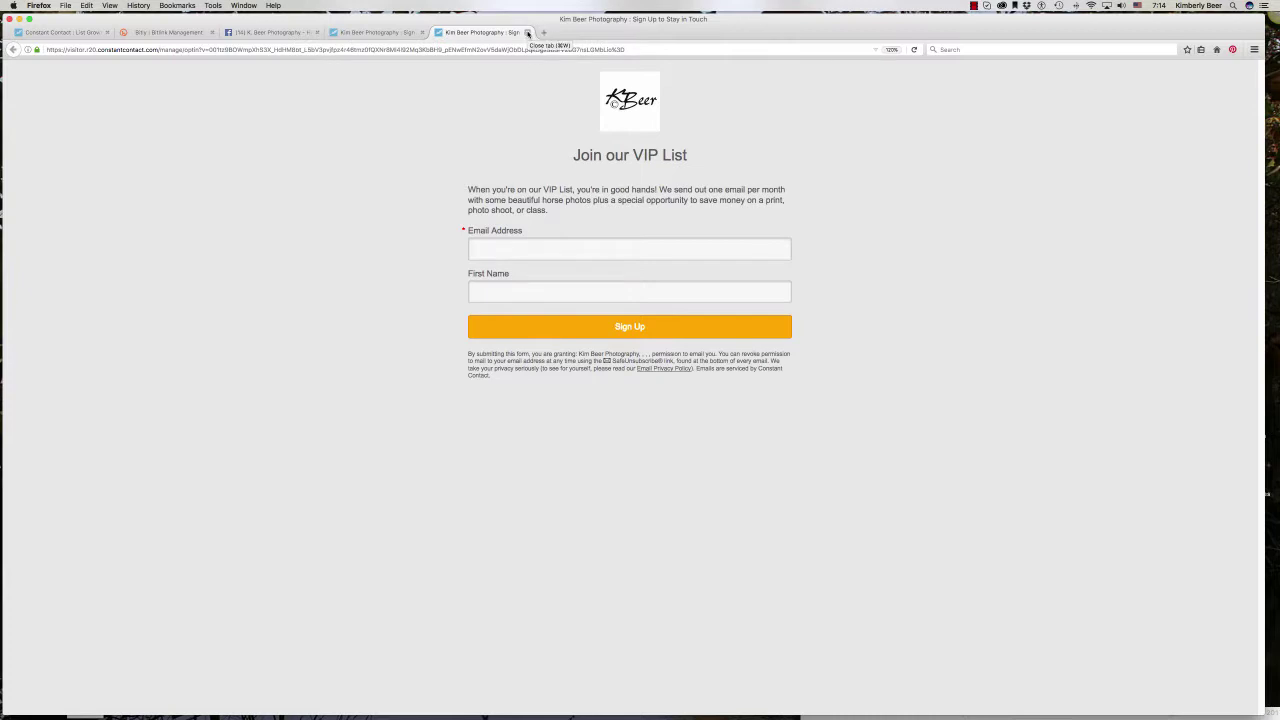
# Step: Return to Bitly and examine the YouTube subscription bitlink's daily clicks, referrers and visitor locations
pyautogui.click(140, 33)
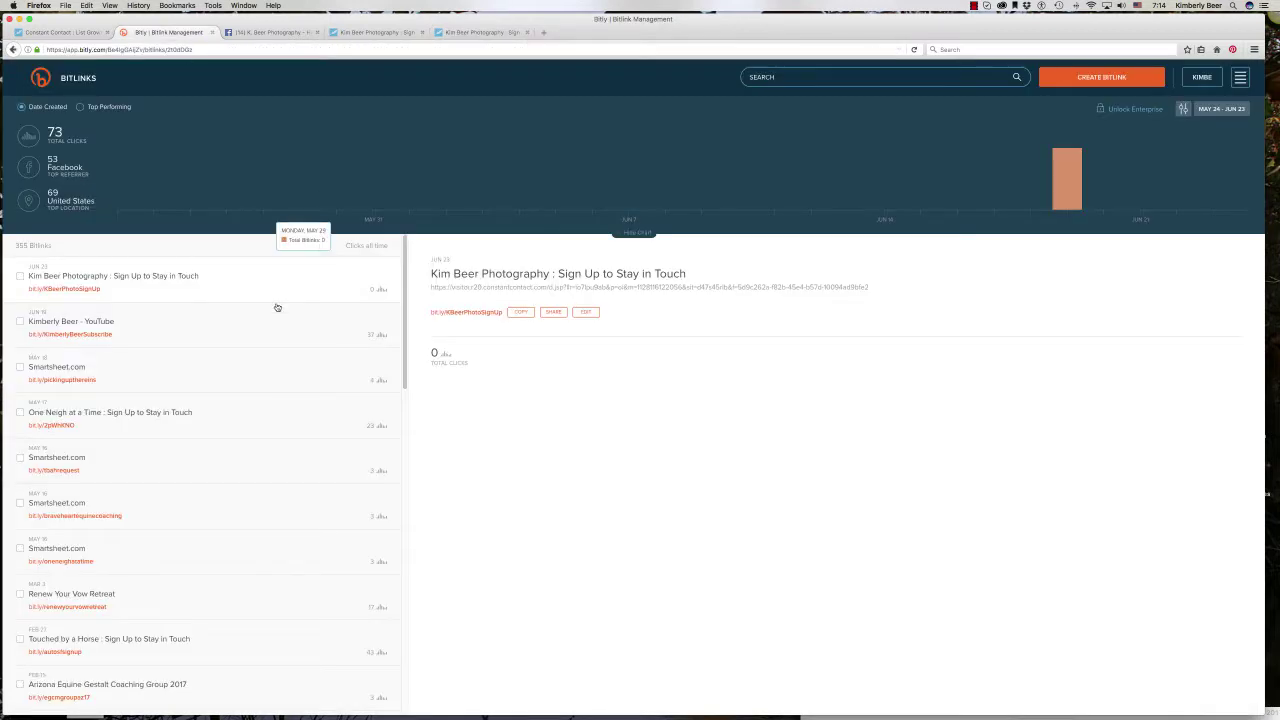
pyautogui.click(145, 327)
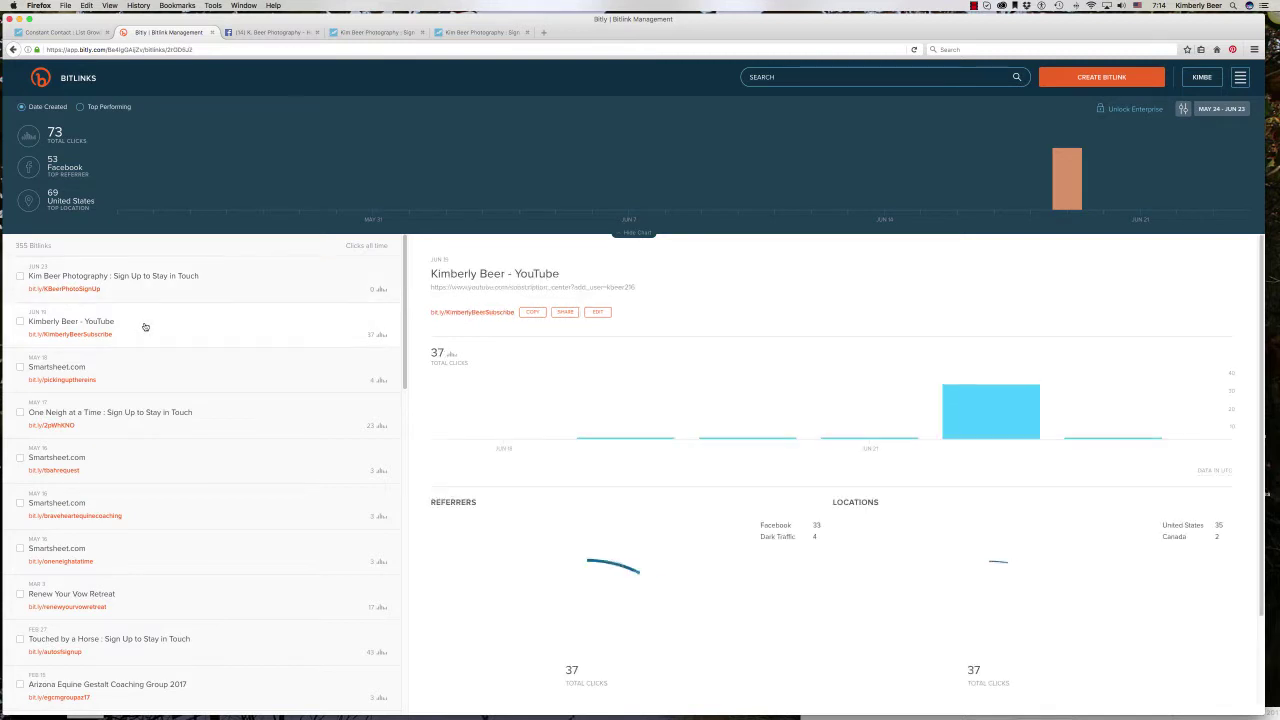
pyautogui.scroll(-2, 317, 357)
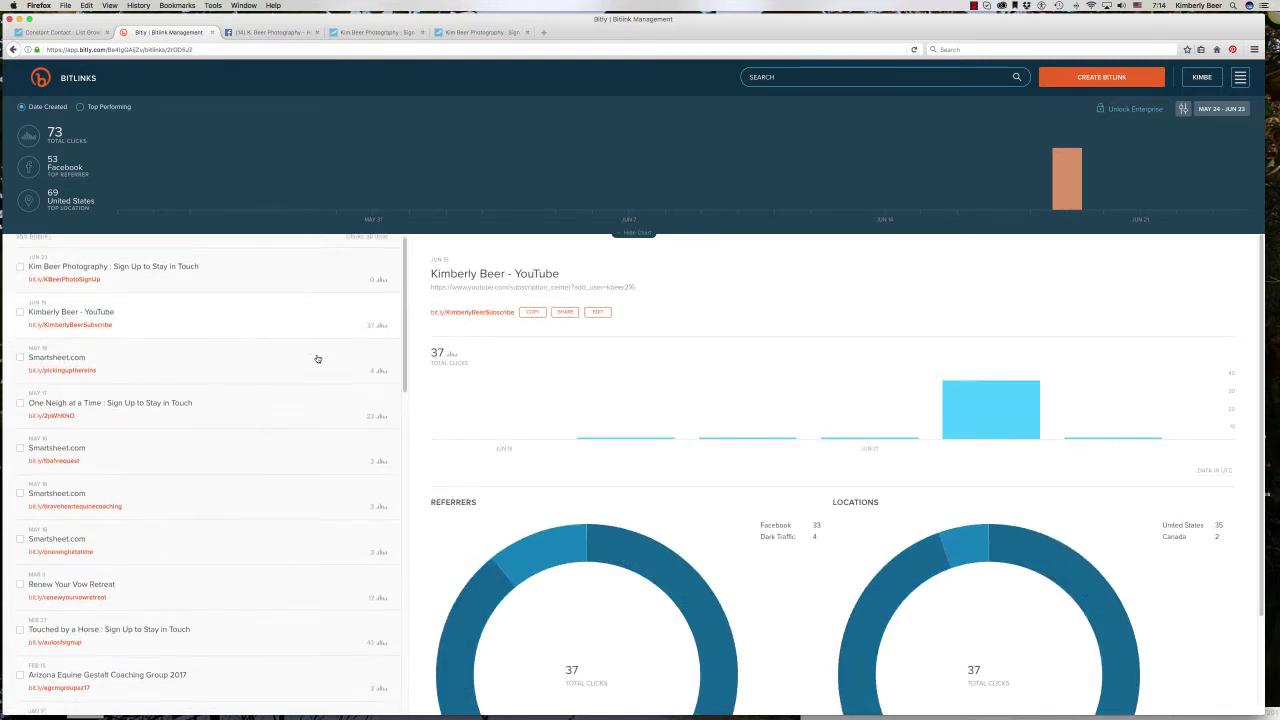
pyautogui.scroll(-2, 790, 352)
pyautogui.scroll(-2, 772, 366)
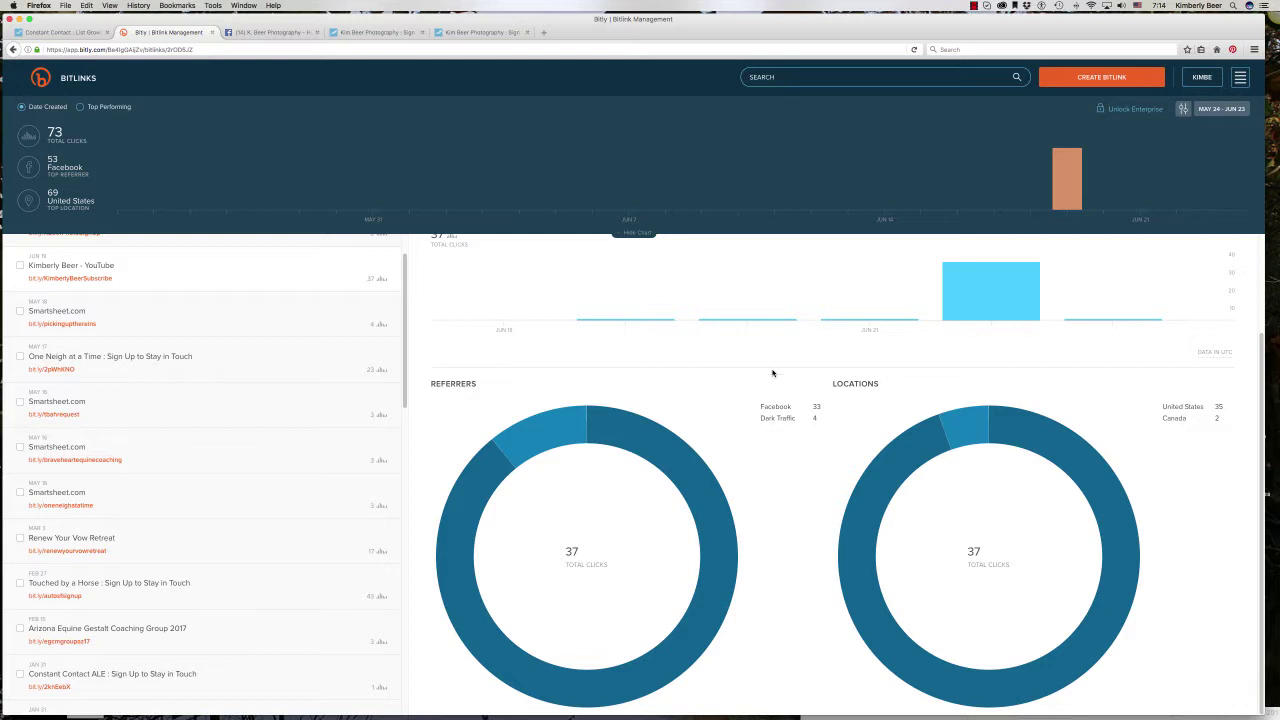
pyautogui.moveTo(652, 19); pyautogui.dragTo(648, 15)
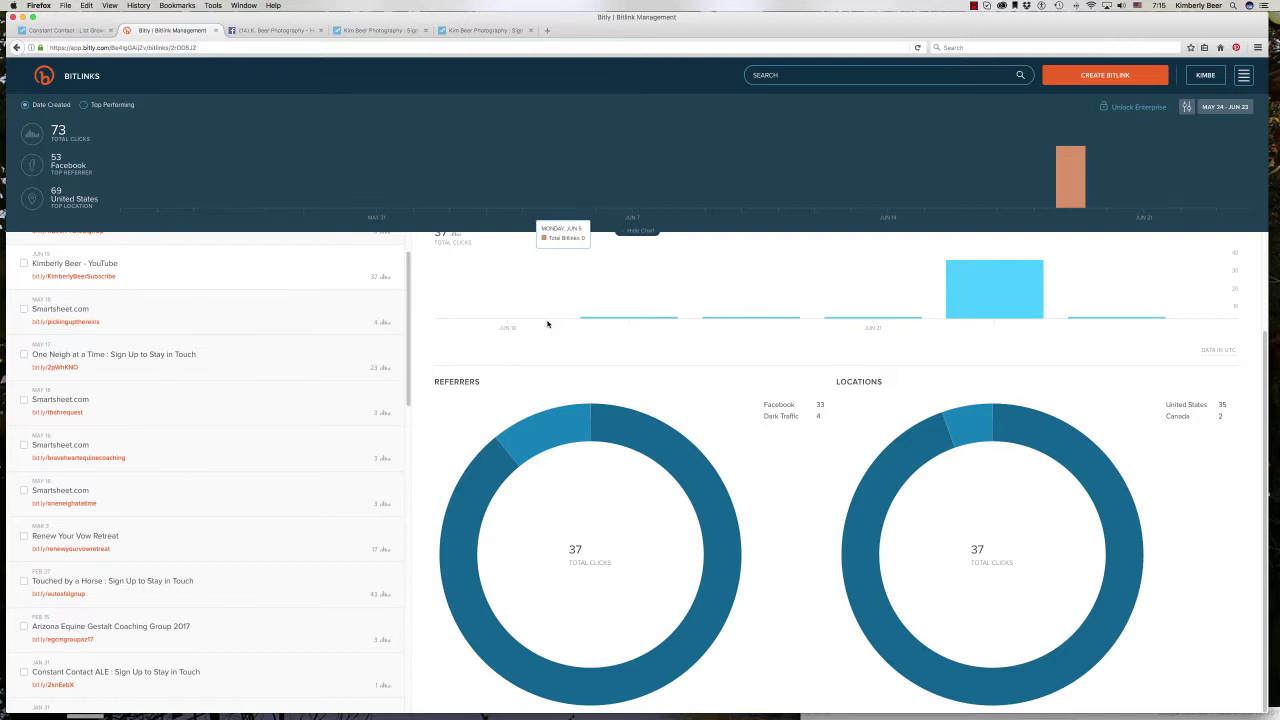
pyautogui.scroll(3, 547, 323)
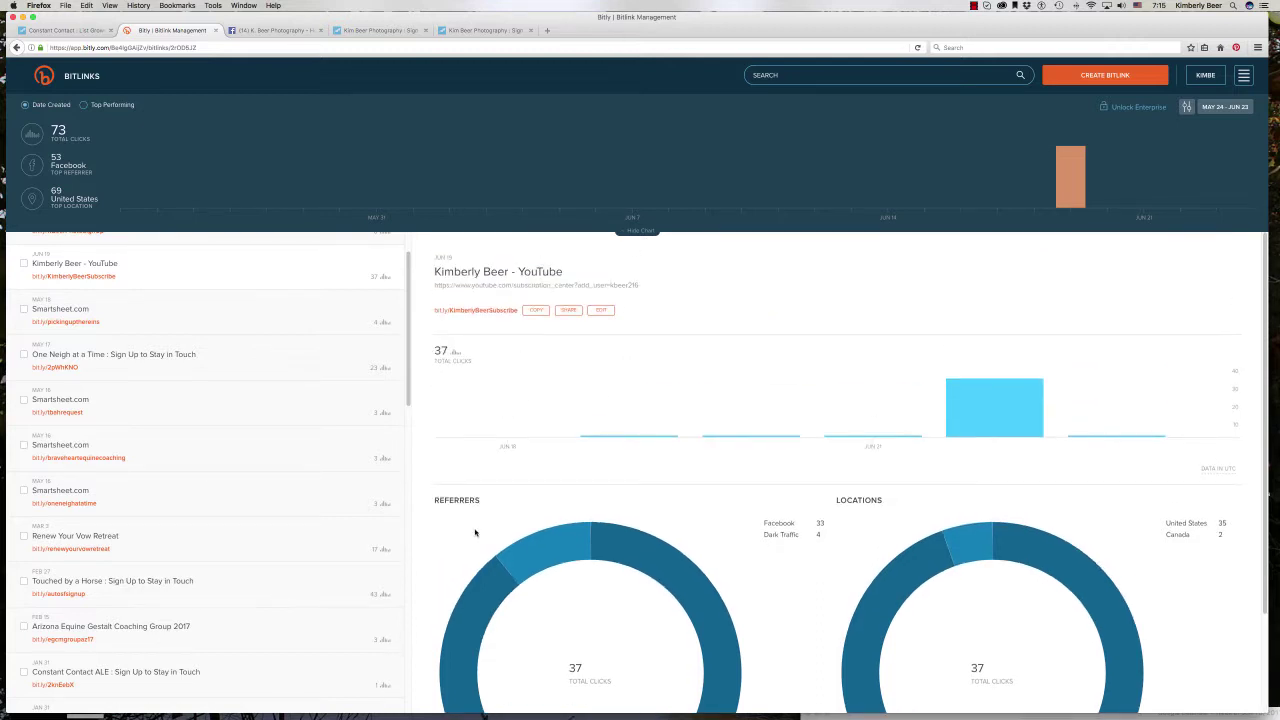
pyautogui.scroll(-3, 474, 528)
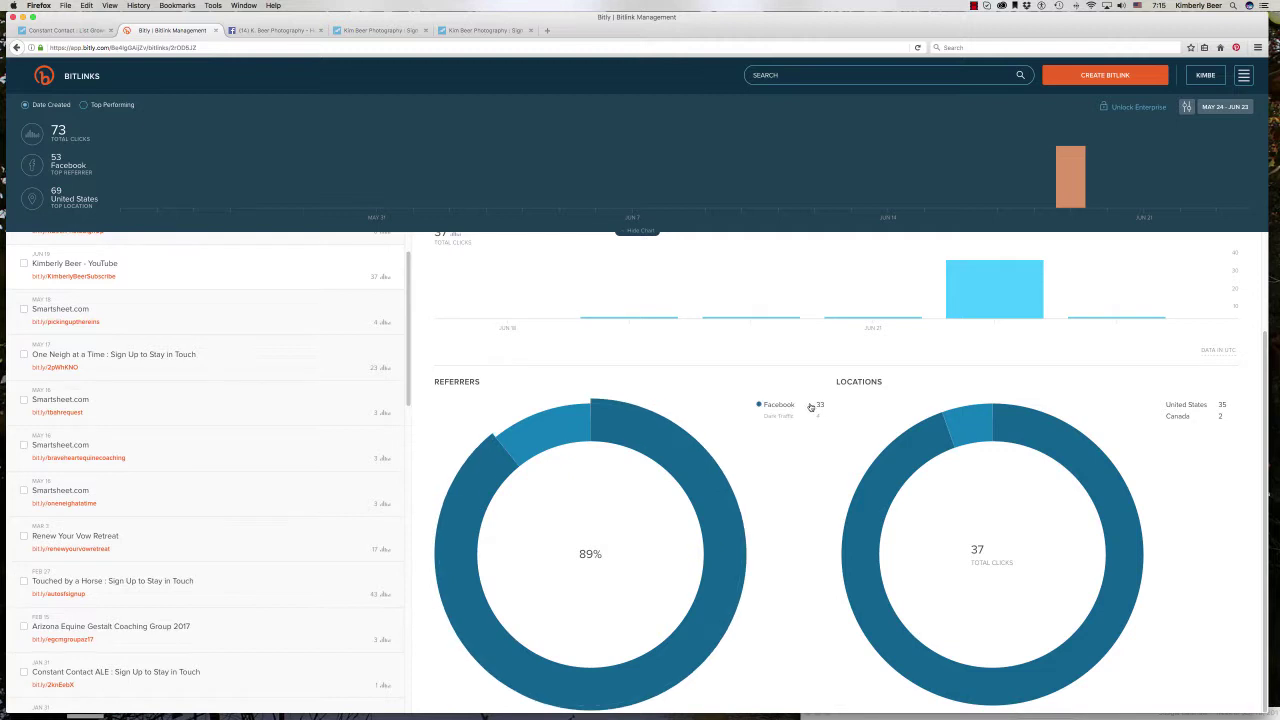
pyautogui.moveTo(1173, 407)
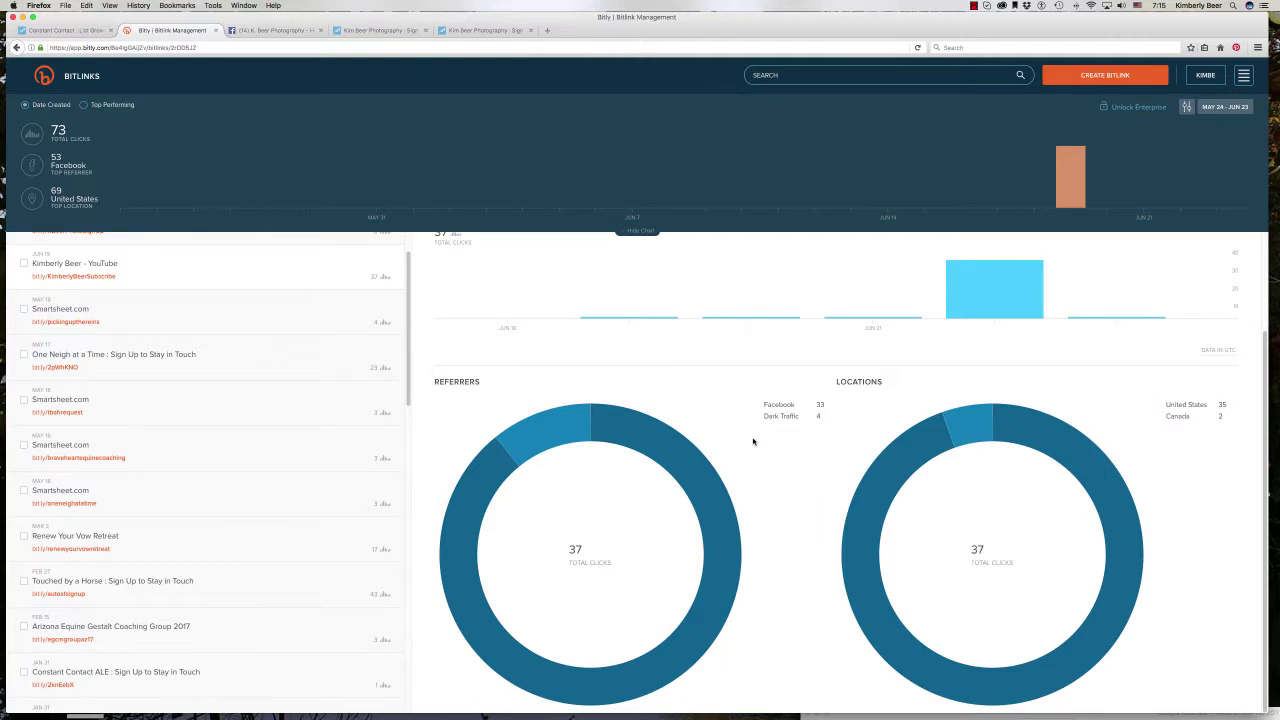
pyautogui.scroll(3, 790, 405)
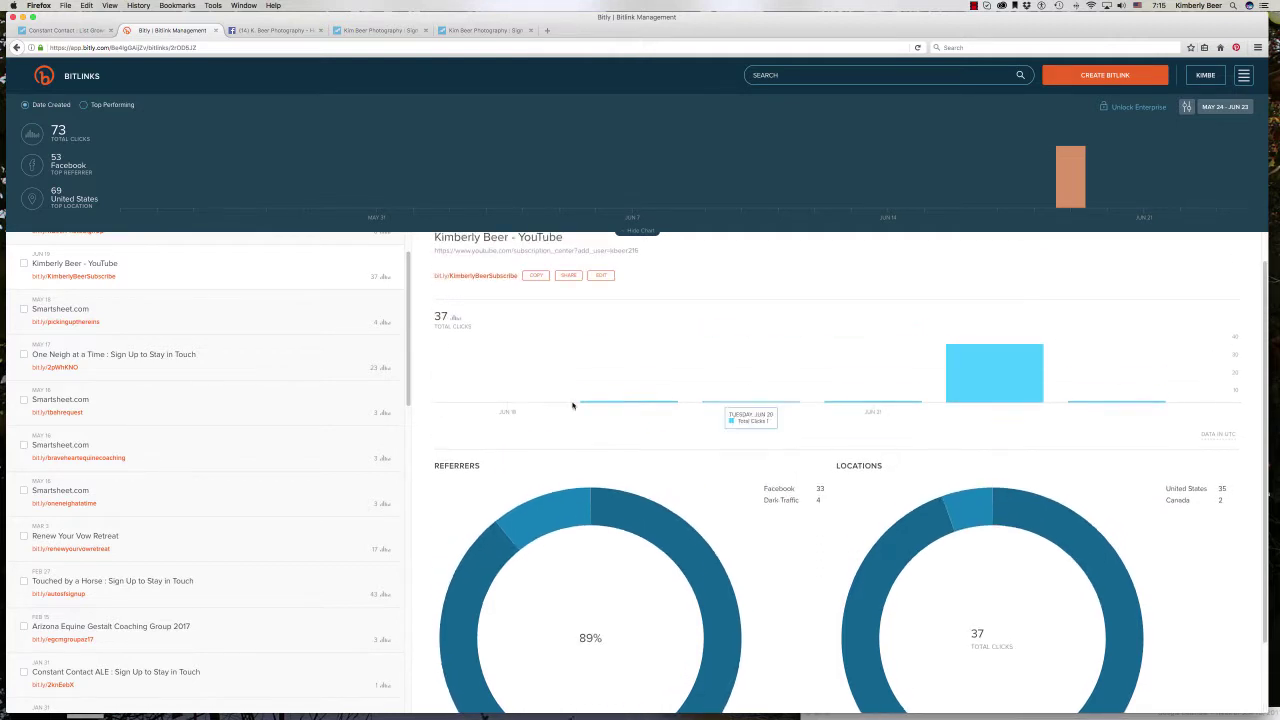